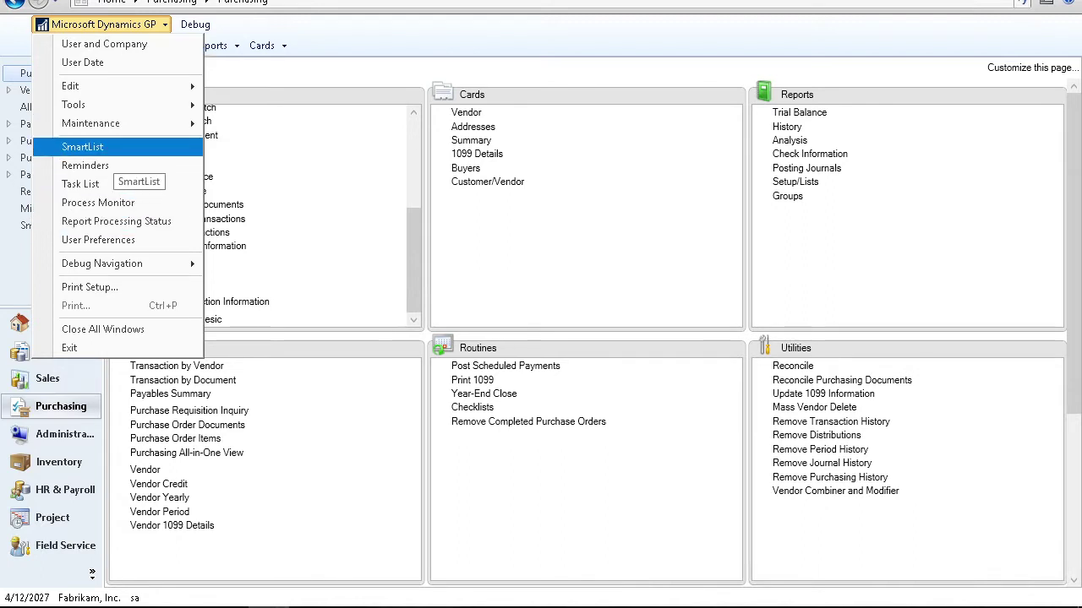
# - Open SmartList, dismiss the missing-product warning, and display the default (*) Vendors list in the Purchasing folder
pyautogui.click(110, 150)
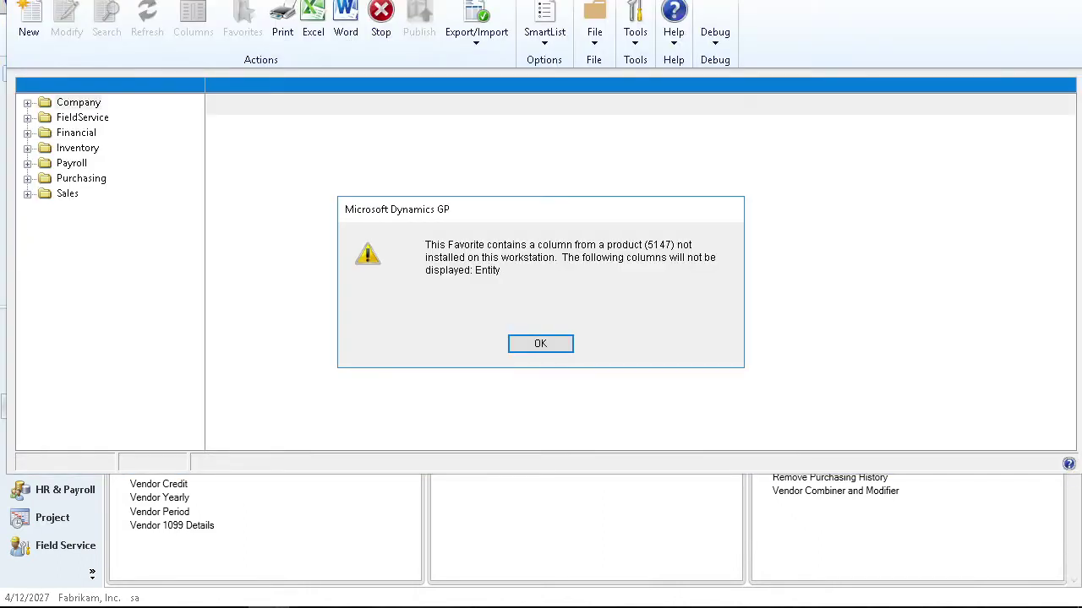
pyautogui.press('Return')
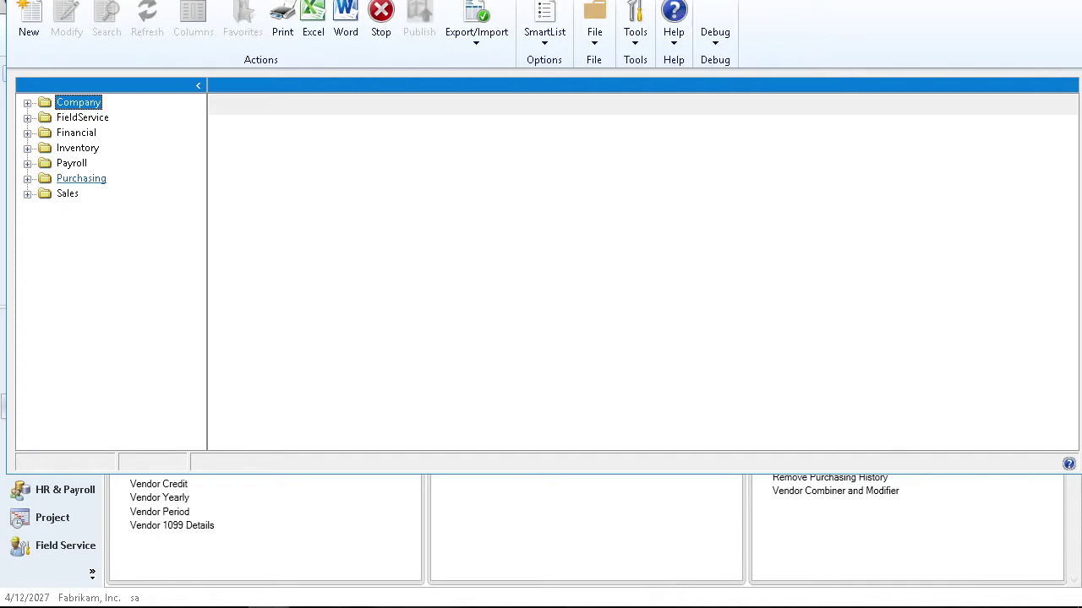
pyautogui.click(27, 179)
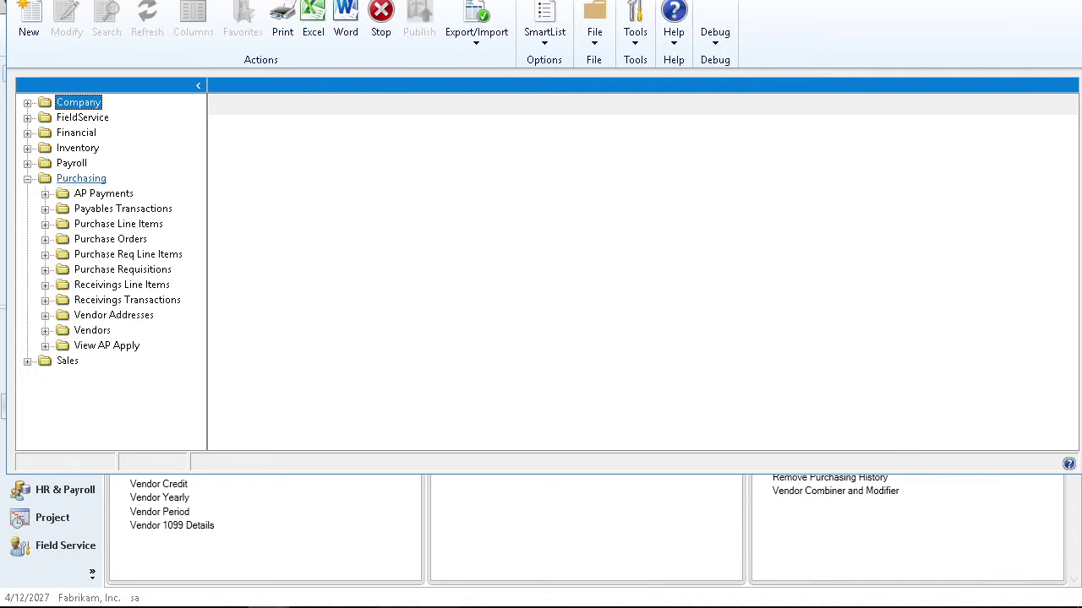
pyautogui.click(45, 331)
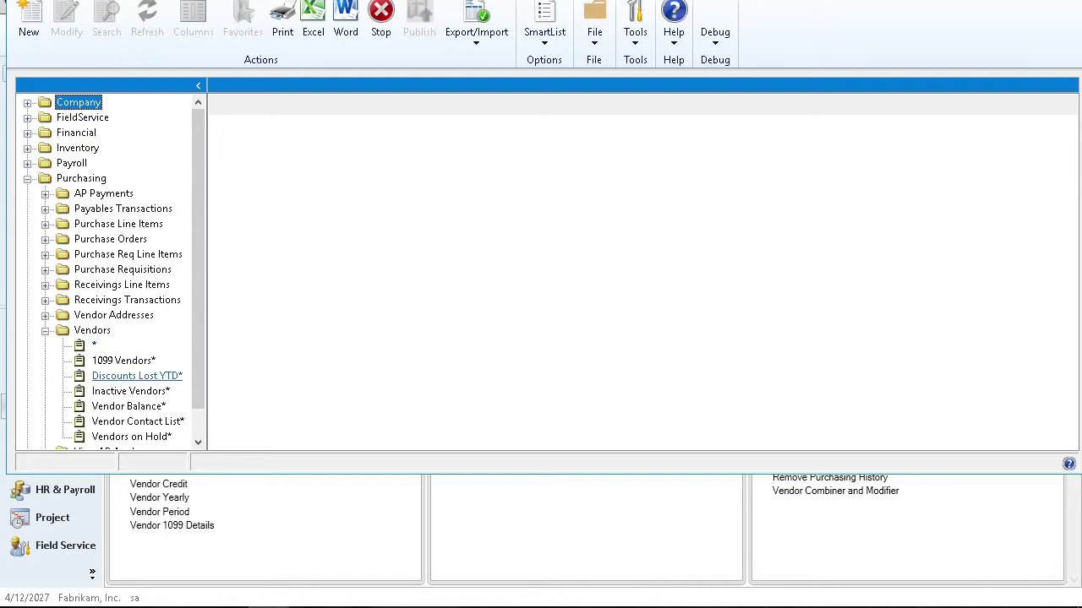
pyautogui.scroll(-1, 126, 376)
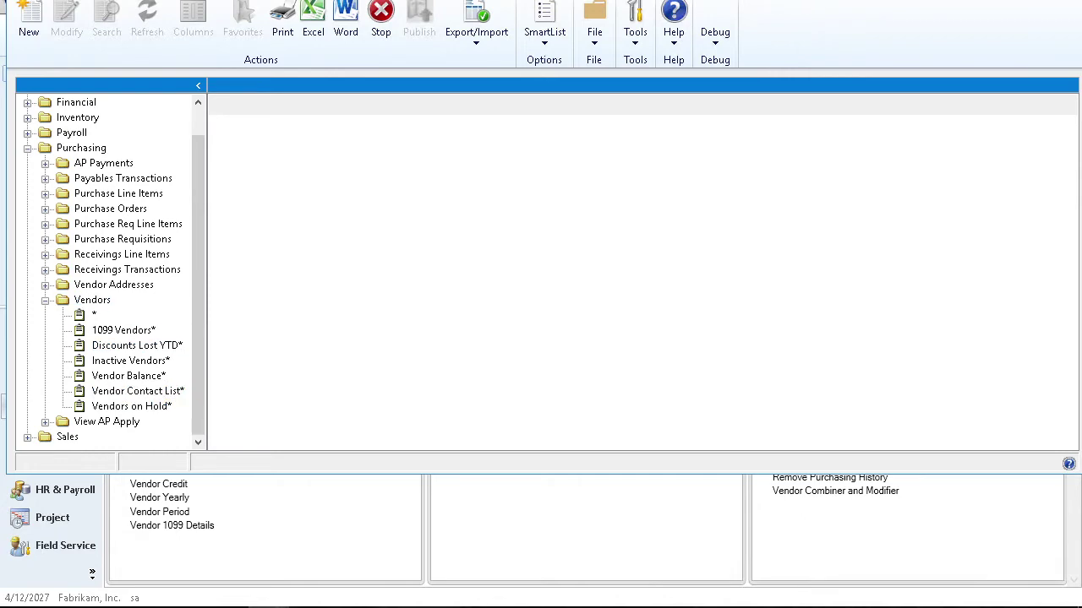
pyautogui.click(94, 315)
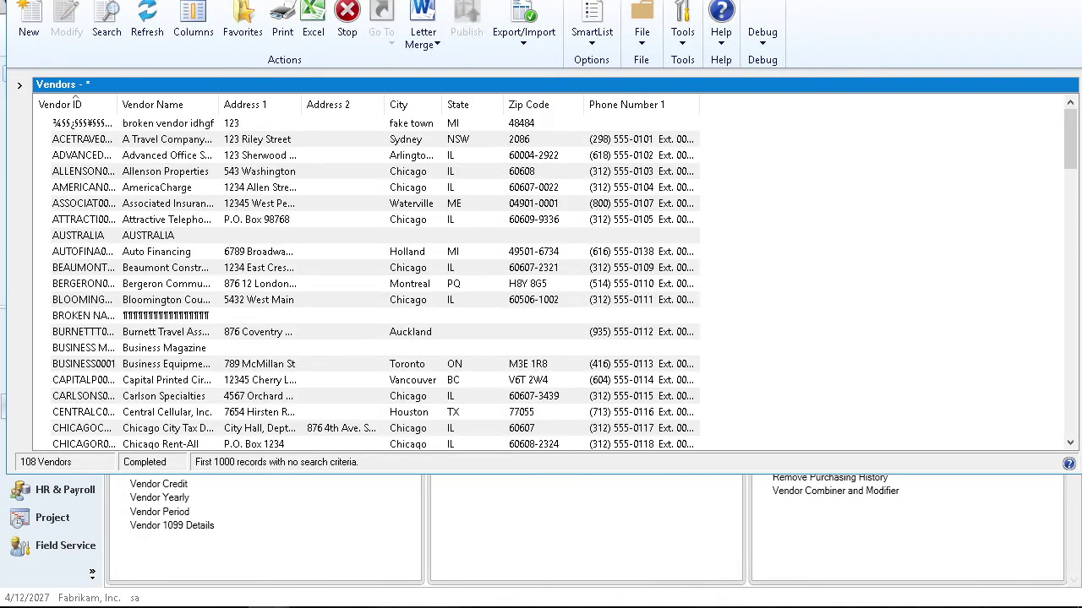
pyautogui.scroll(-18, 376, 283)
pyautogui.scroll(11, 375, 283)
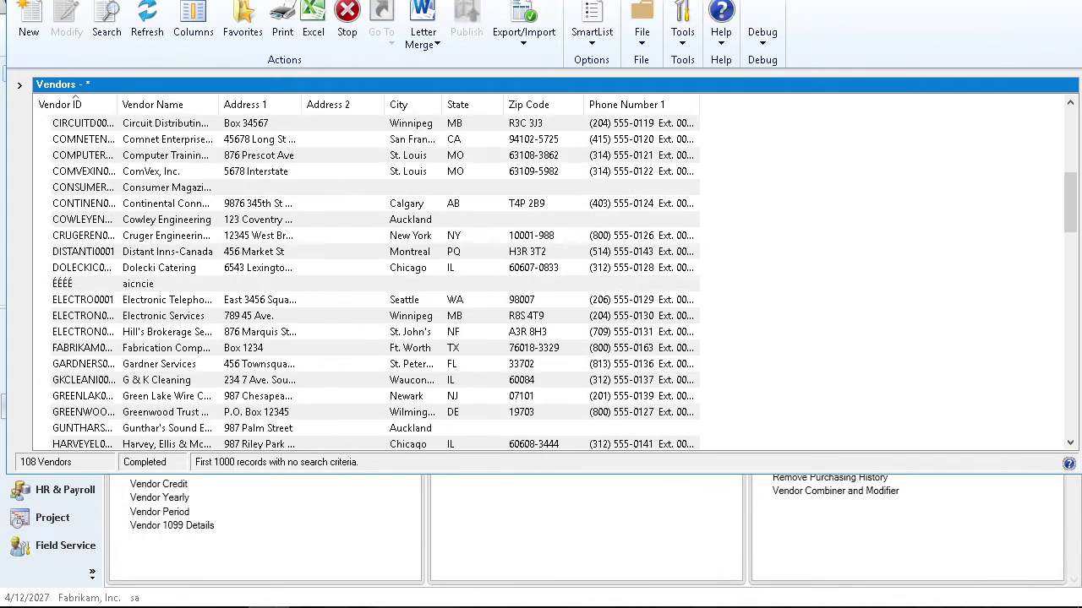
pyautogui.scroll(7, 76, 100)
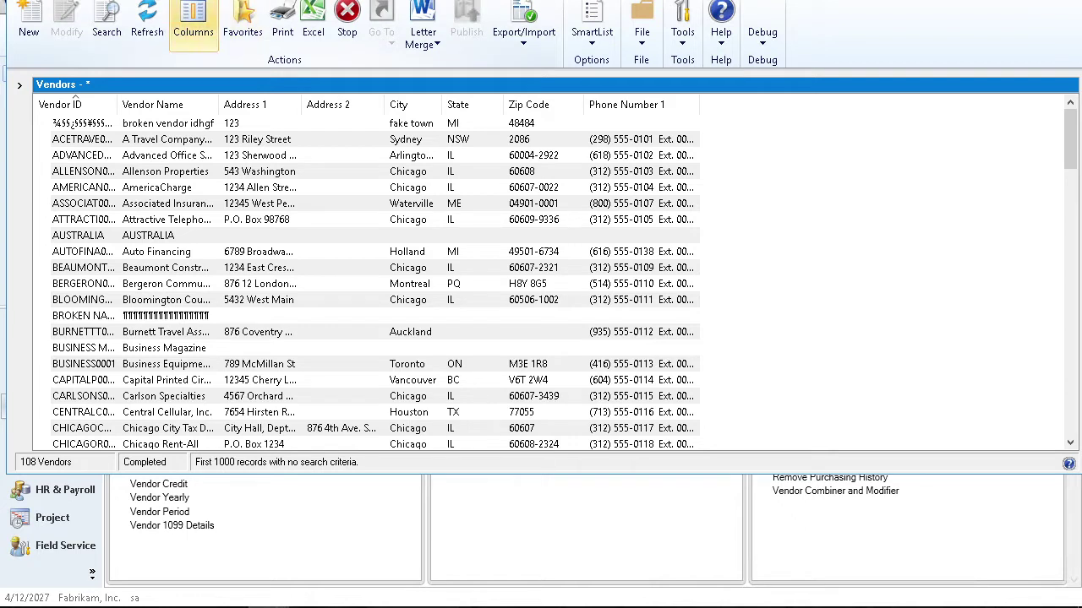
# - Add the Phone 3 column to the columns displayed in the Vendors list
pyautogui.click(193, 25)
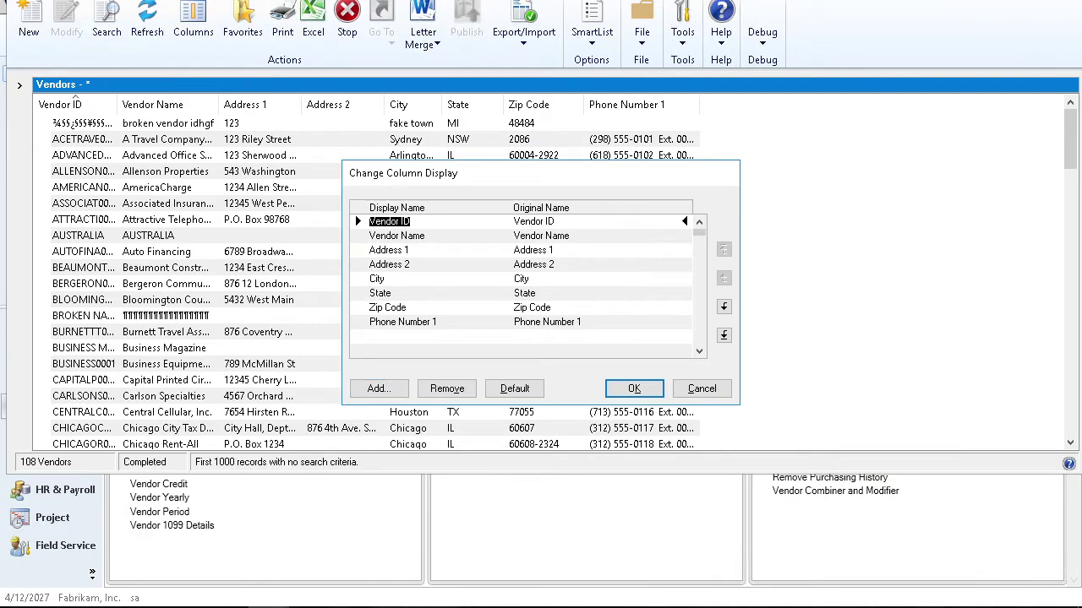
pyautogui.click(379, 388)
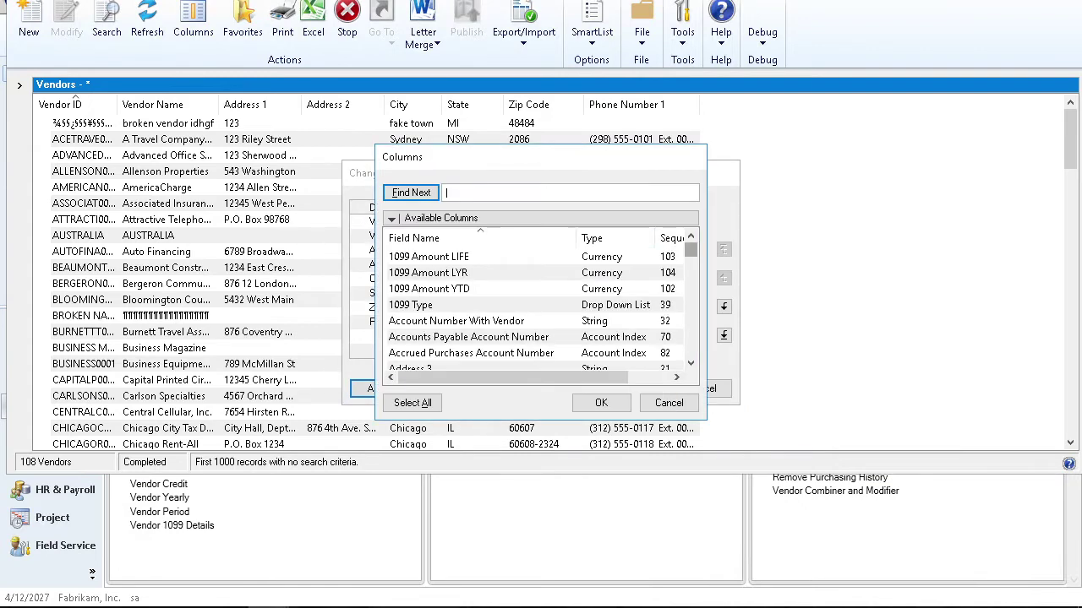
pyautogui.scroll(-20, 539, 304)
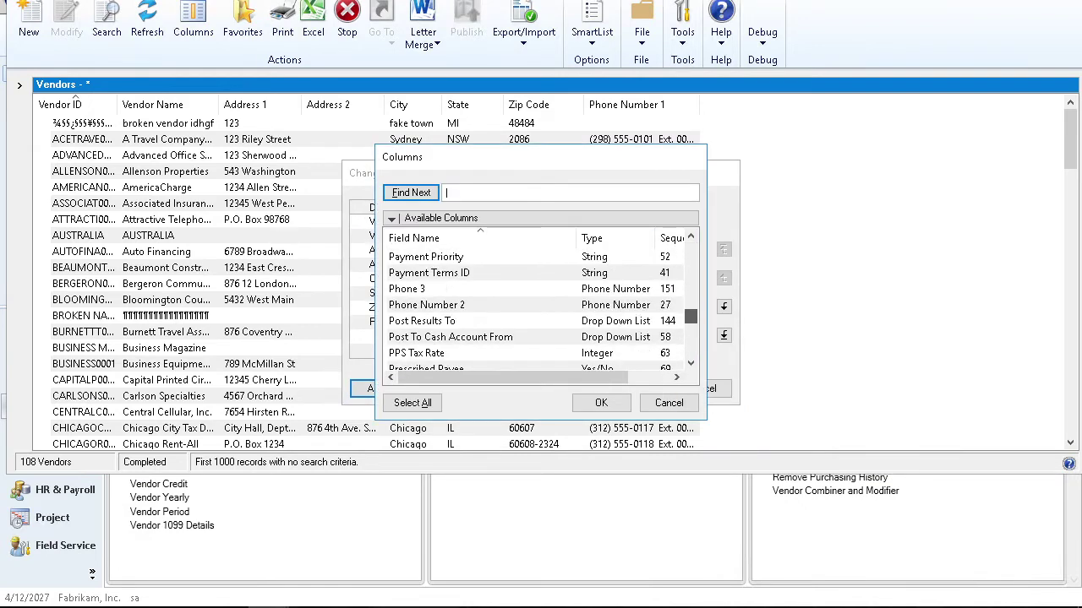
pyautogui.moveTo(690, 316)
pyautogui.mouseDown()
pyautogui.moveTo(691, 350)
pyautogui.moveTo(690, 315)
pyautogui.mouseUp()
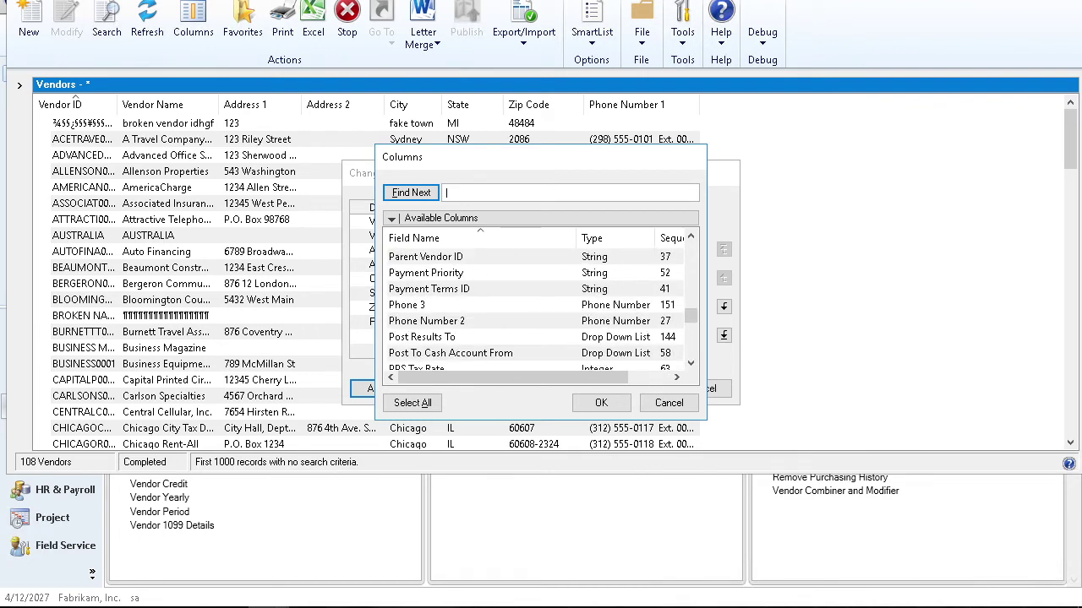
pyautogui.moveTo(691, 316); pyautogui.dragTo(690, 294)
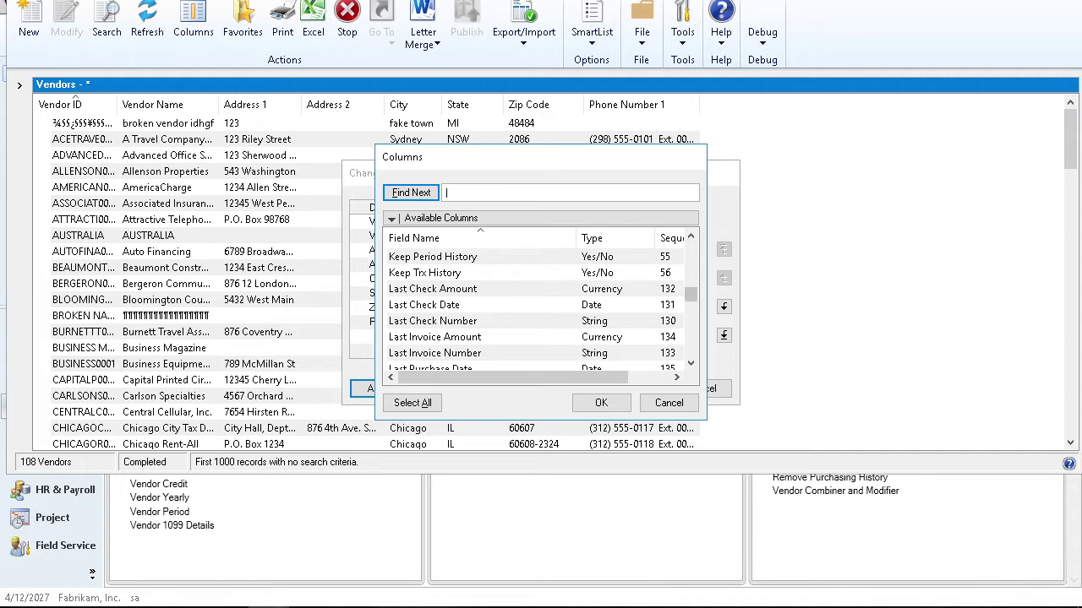
pyautogui.scroll(-5, 524, 304)
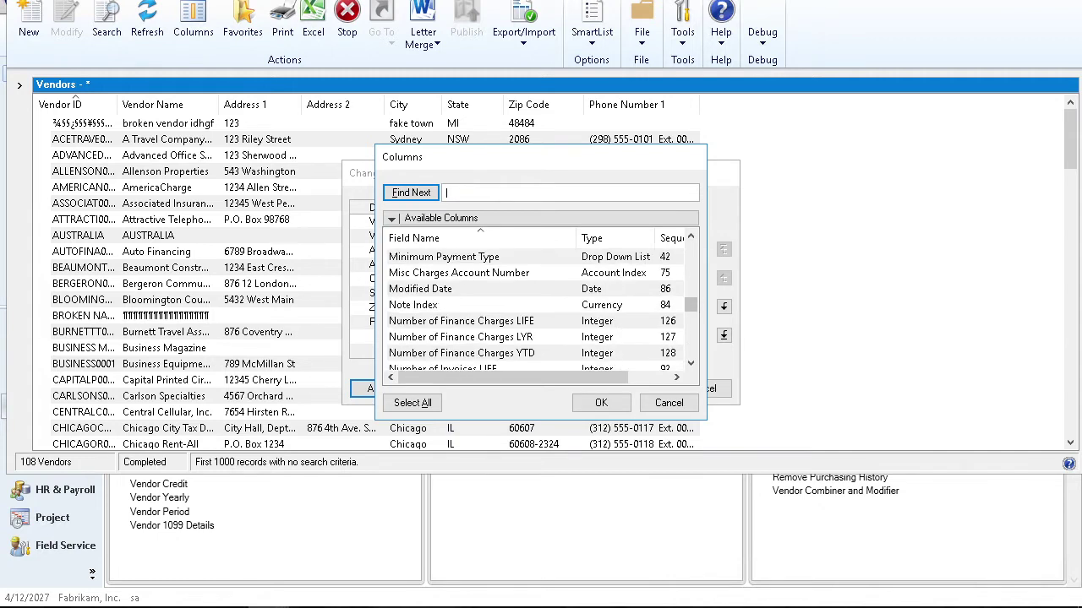
pyautogui.scroll(-6, 540, 304)
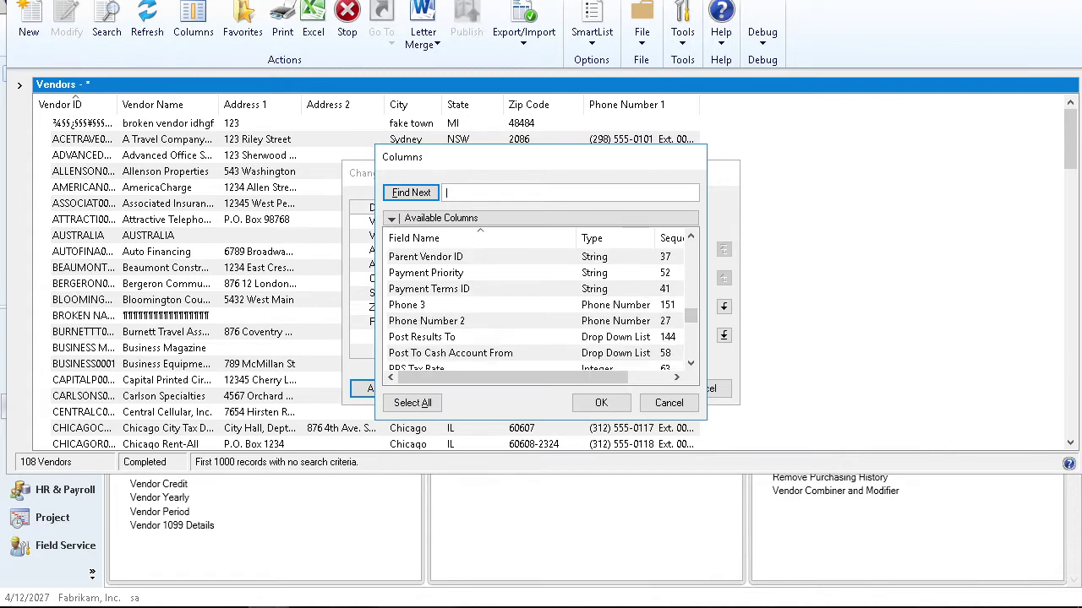
pyautogui.click(406, 305)
pyautogui.click(601, 403)
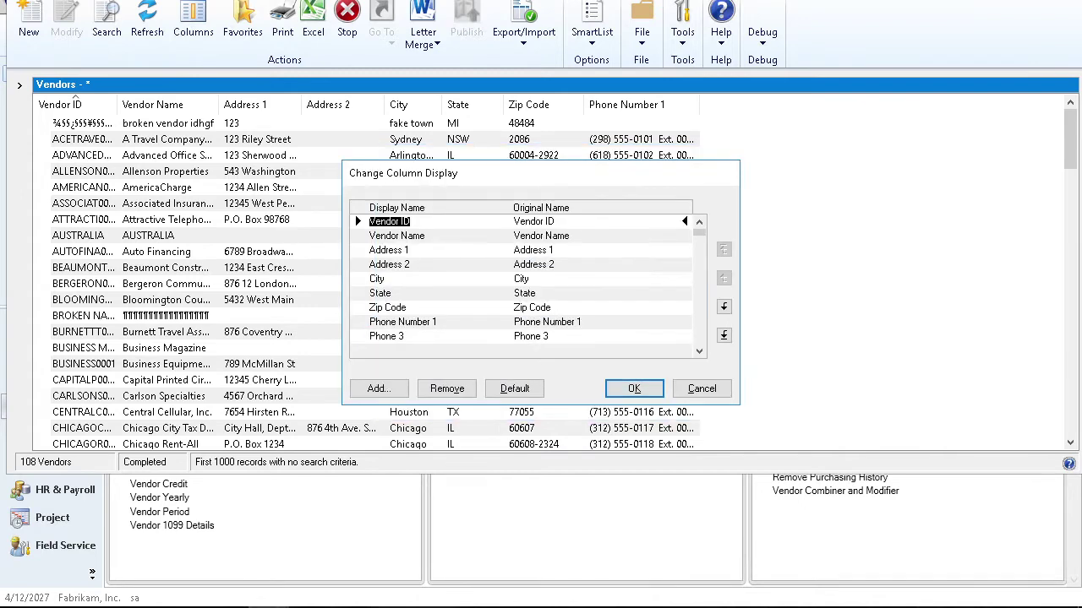
pyautogui.press('Return')
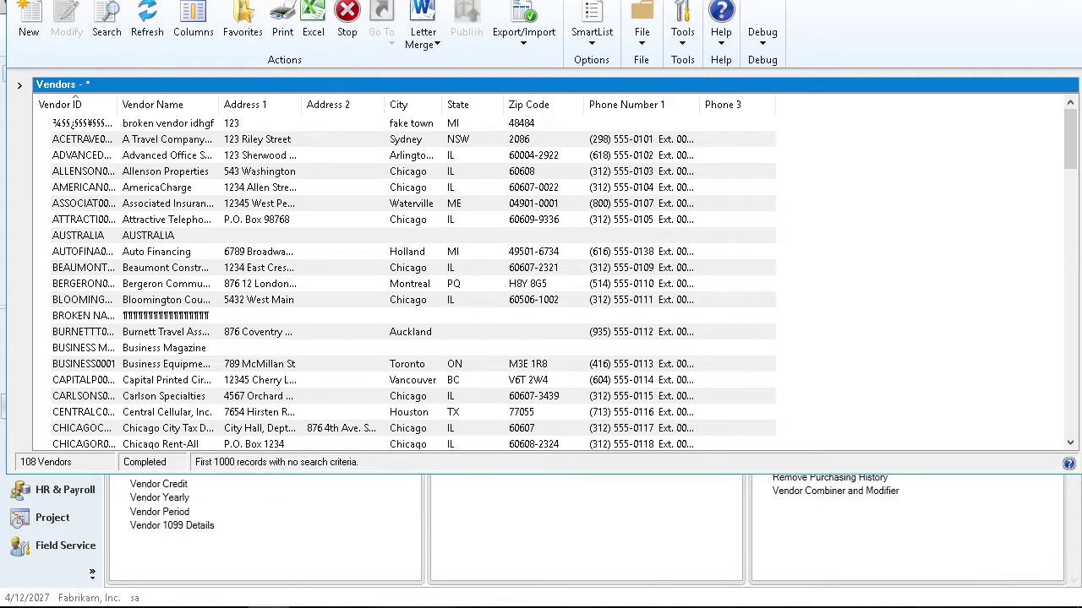
# - Redisplay the SmartList folder tree and search the Vendors list for records where State is equal to IL
pyautogui.click(245, 187)
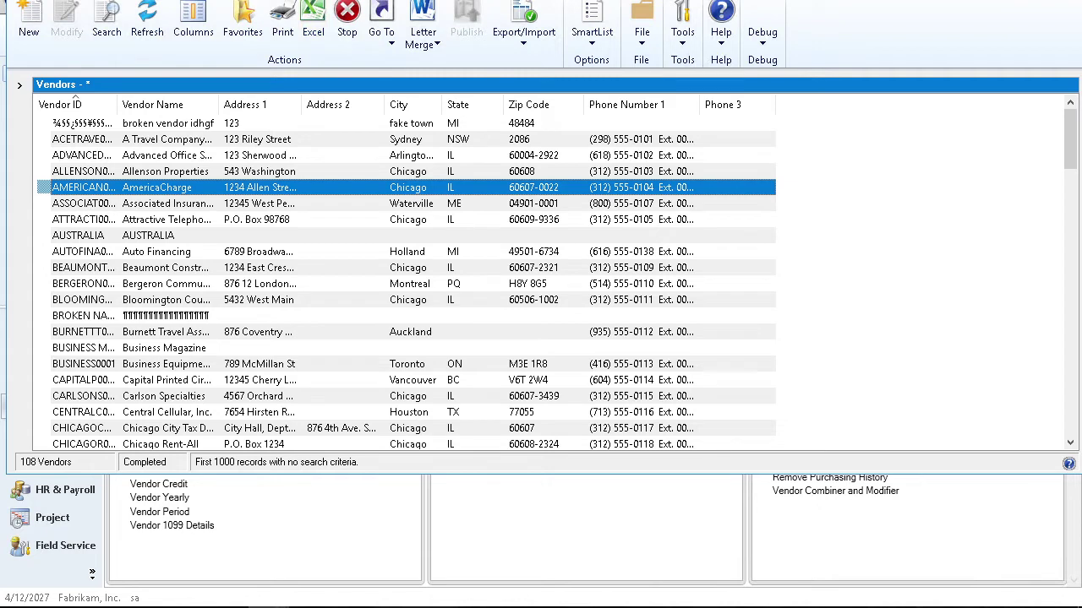
pyautogui.click(19, 85)
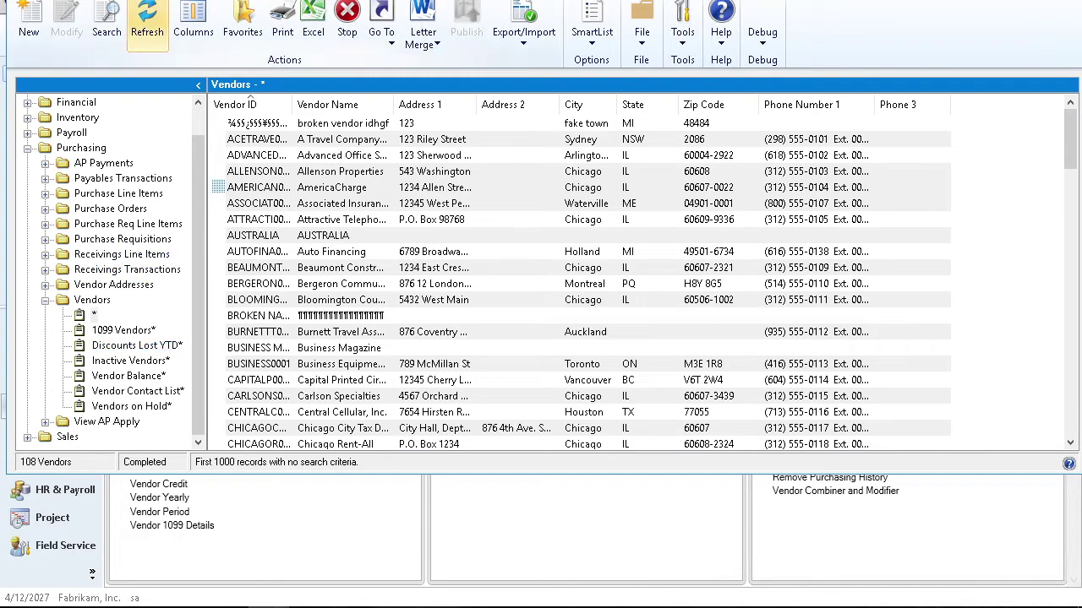
pyautogui.click(106, 21)
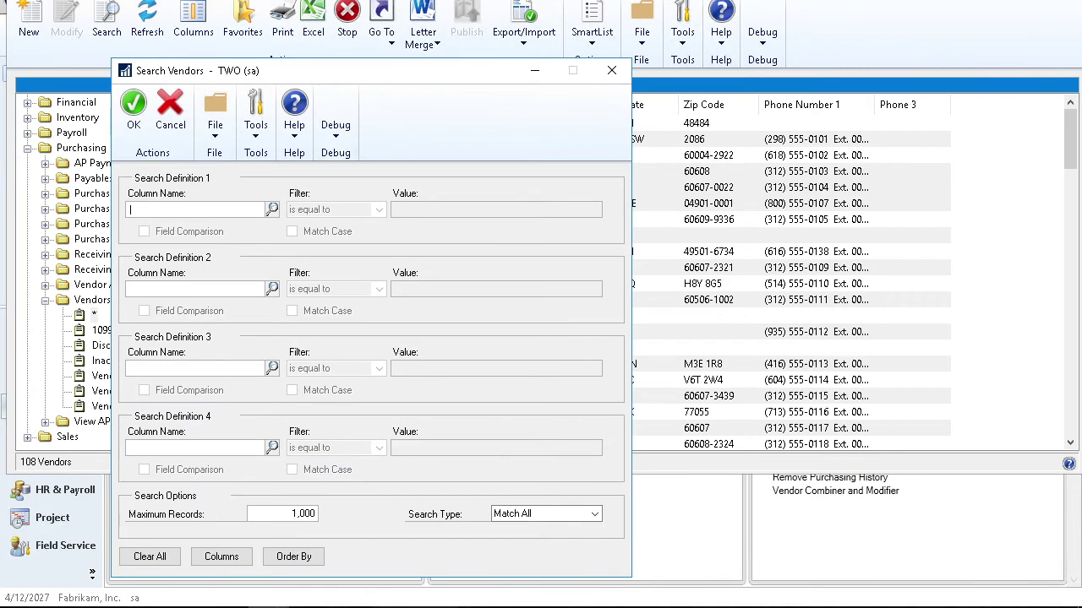
pyautogui.moveTo(214, 70); pyautogui.dragTo(471, 31)
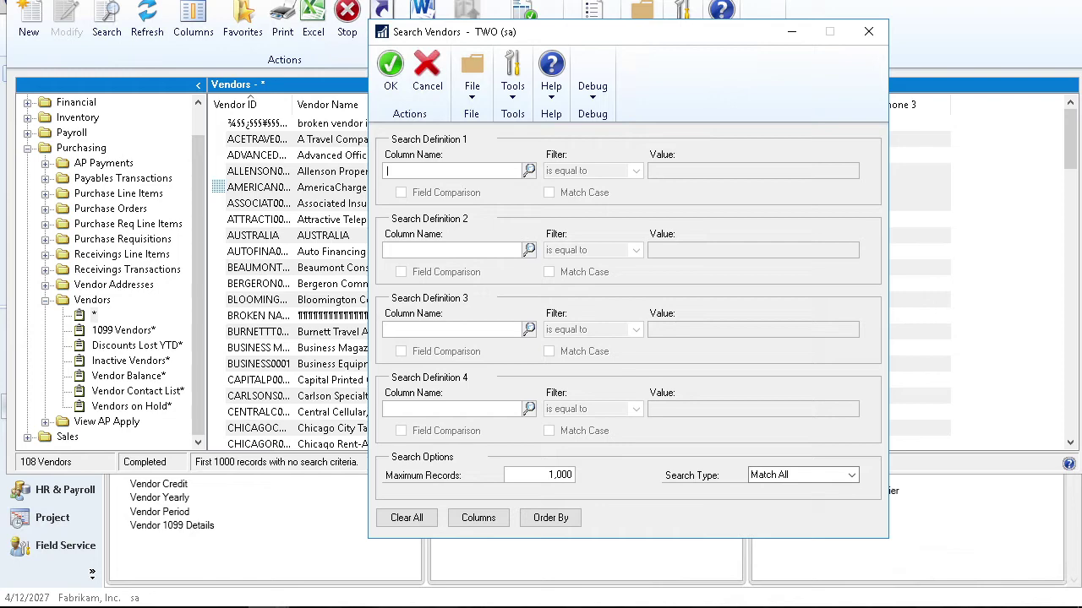
pyautogui.moveTo(471, 31); pyautogui.dragTo(130, 21)
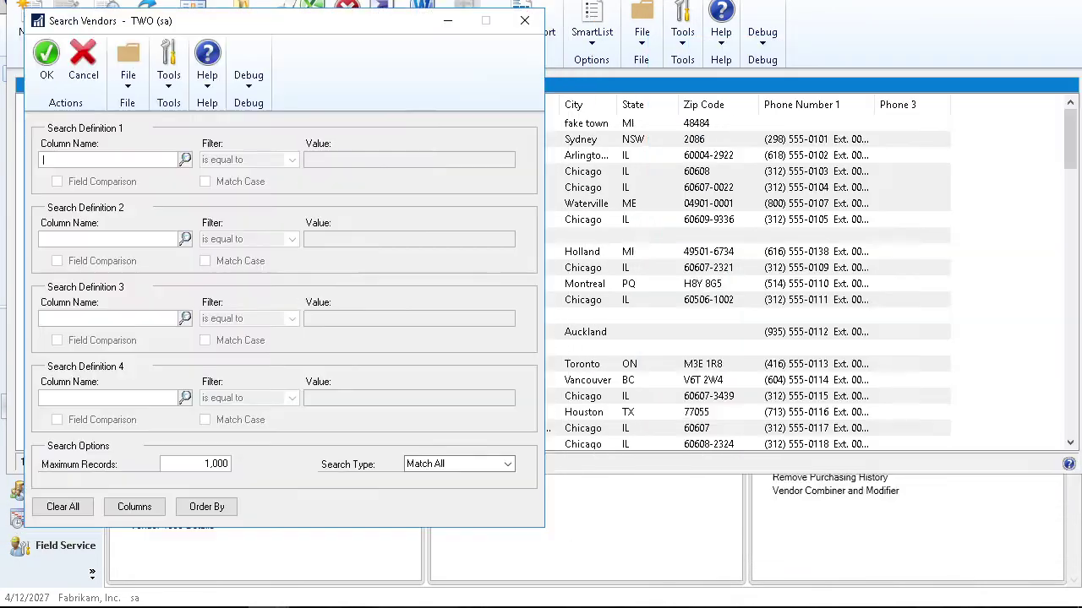
pyautogui.click(185, 160)
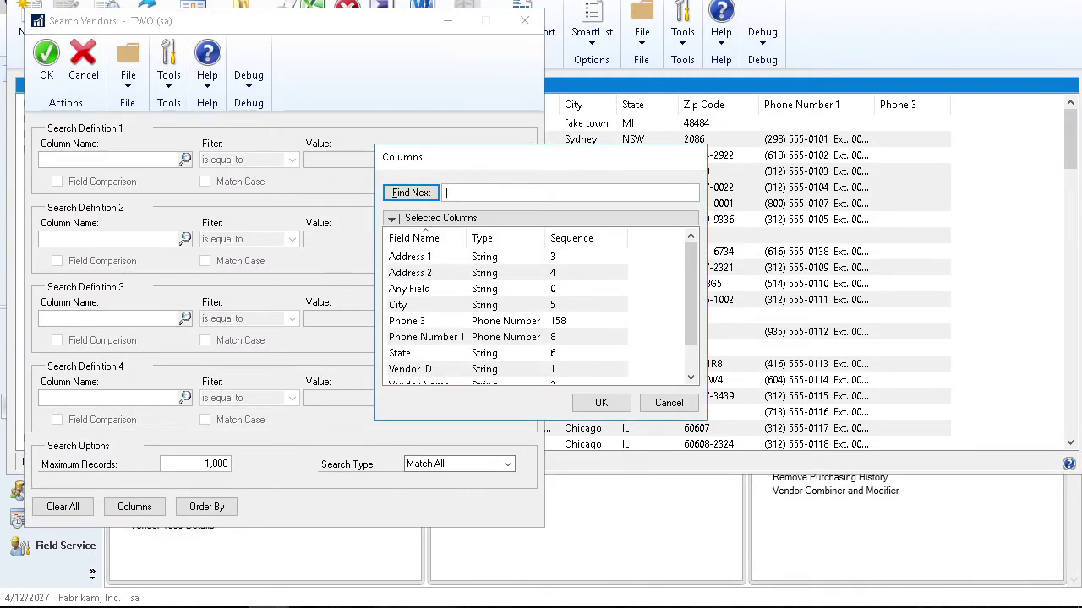
pyautogui.click(400, 353)
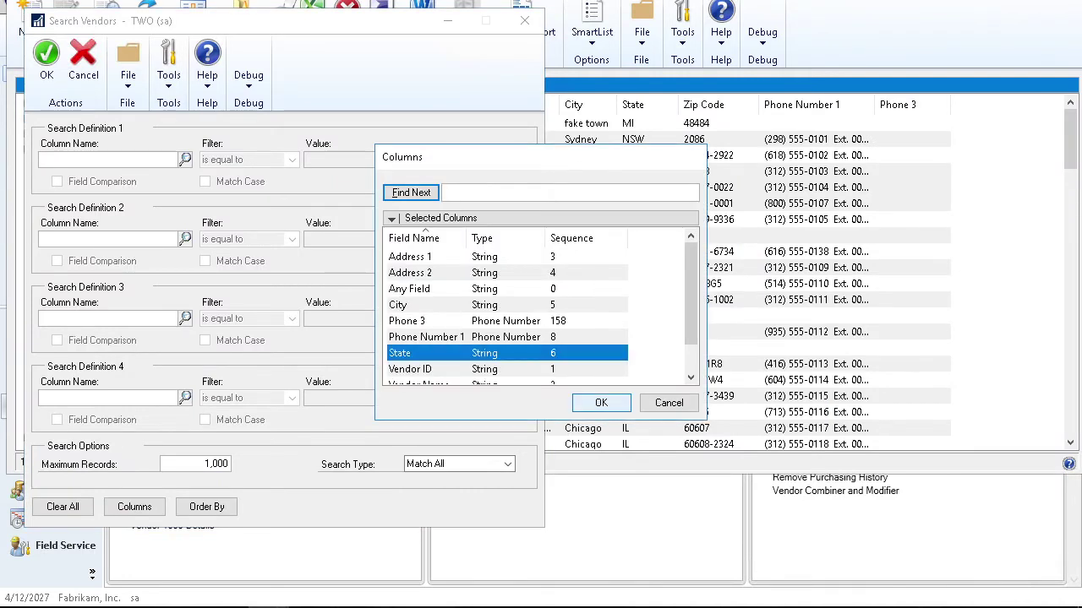
pyautogui.click(601, 402)
pyautogui.press('Tab')
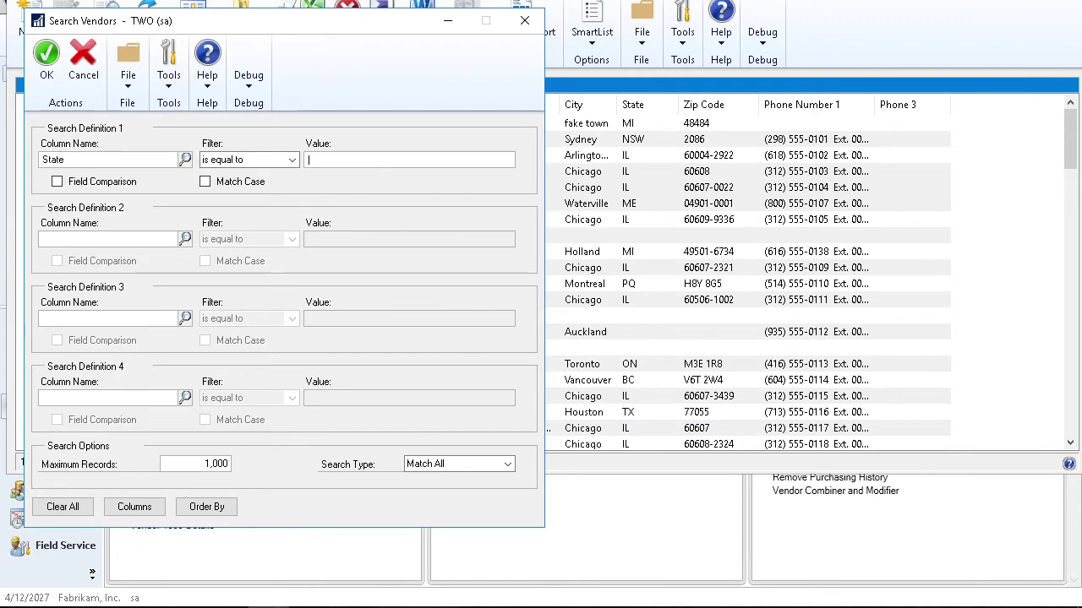
pyautogui.write('IL')
pyautogui.click(46, 59)
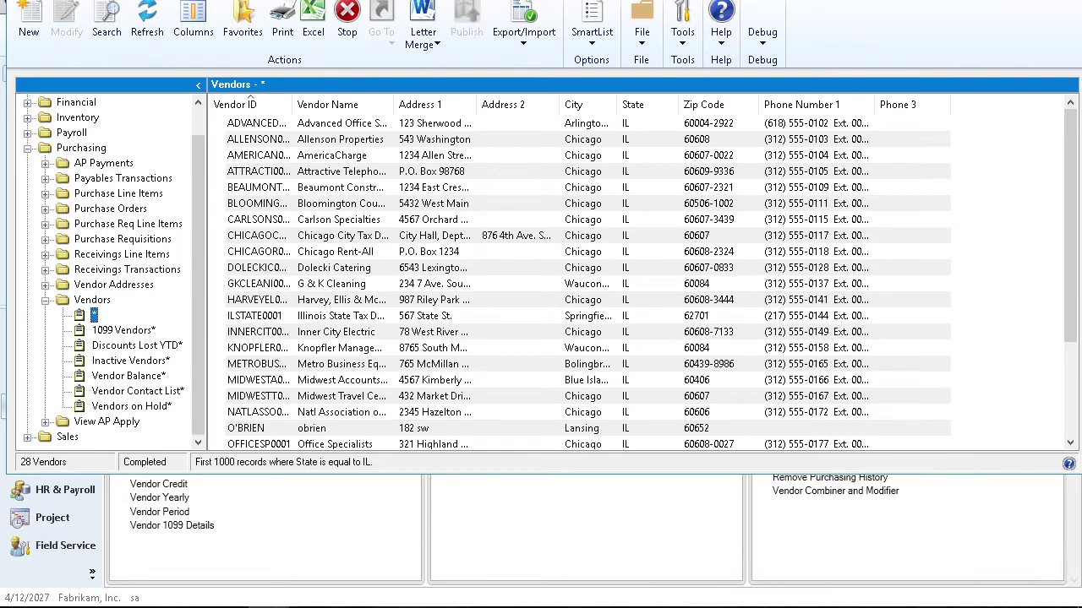
# - Look through the filtered vendor records and collapse the Purchasing folder in the SmartList tree
pyautogui.scroll(-3, 583, 279)
pyautogui.scroll(3, 583, 279)
pyautogui.click(27, 149)
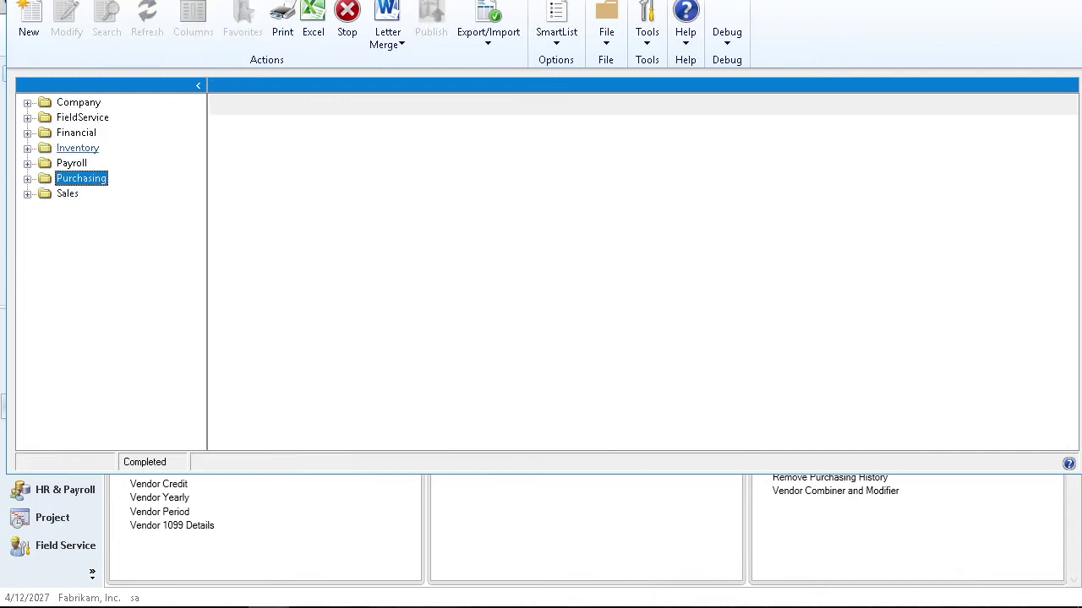